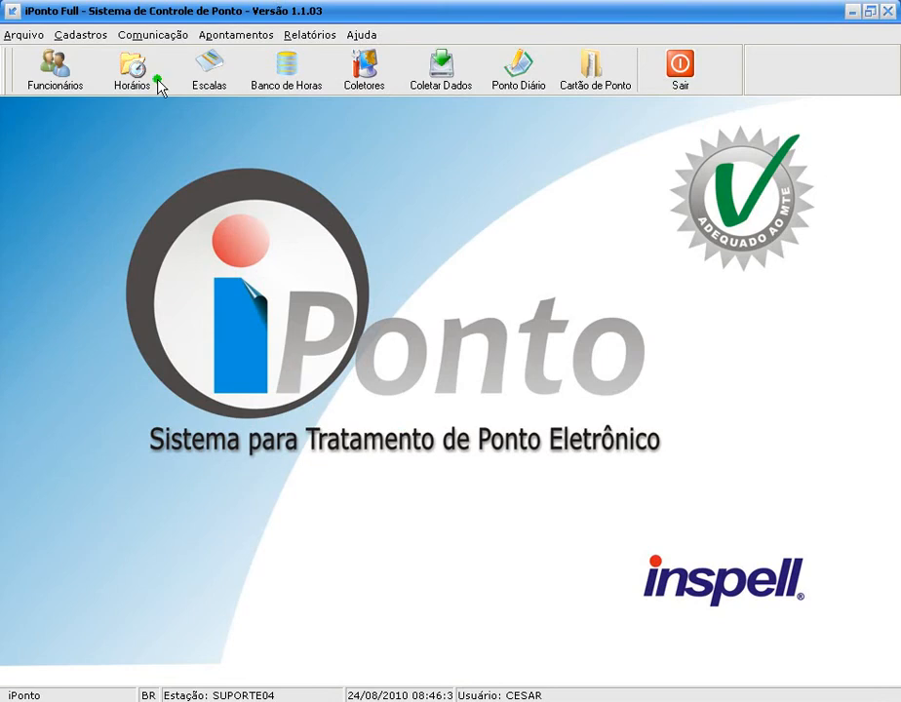
pyautogui.click(77, 37)
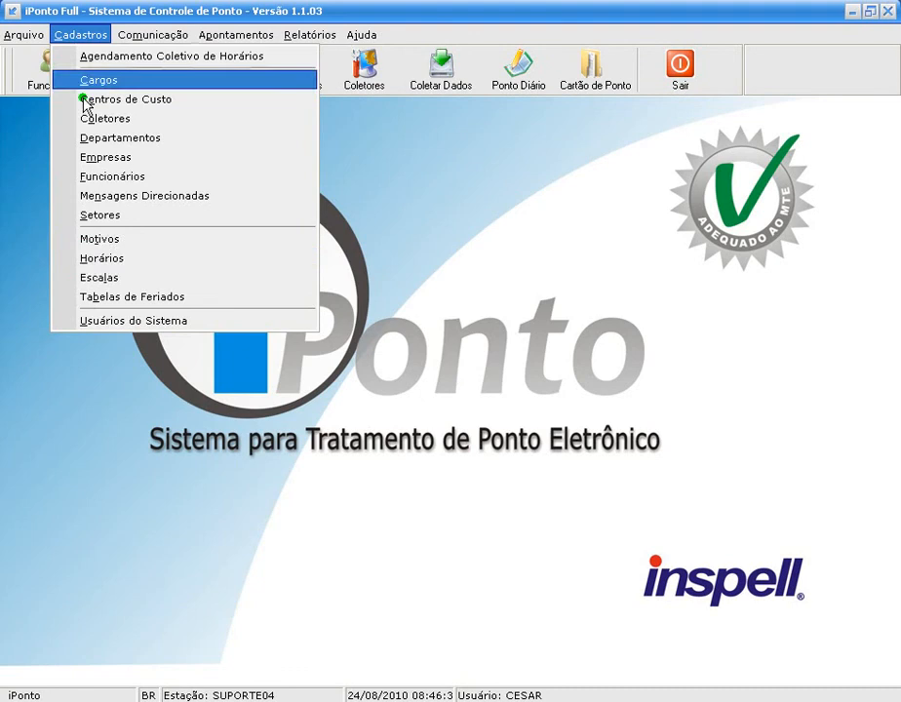
pyautogui.click(109, 258)
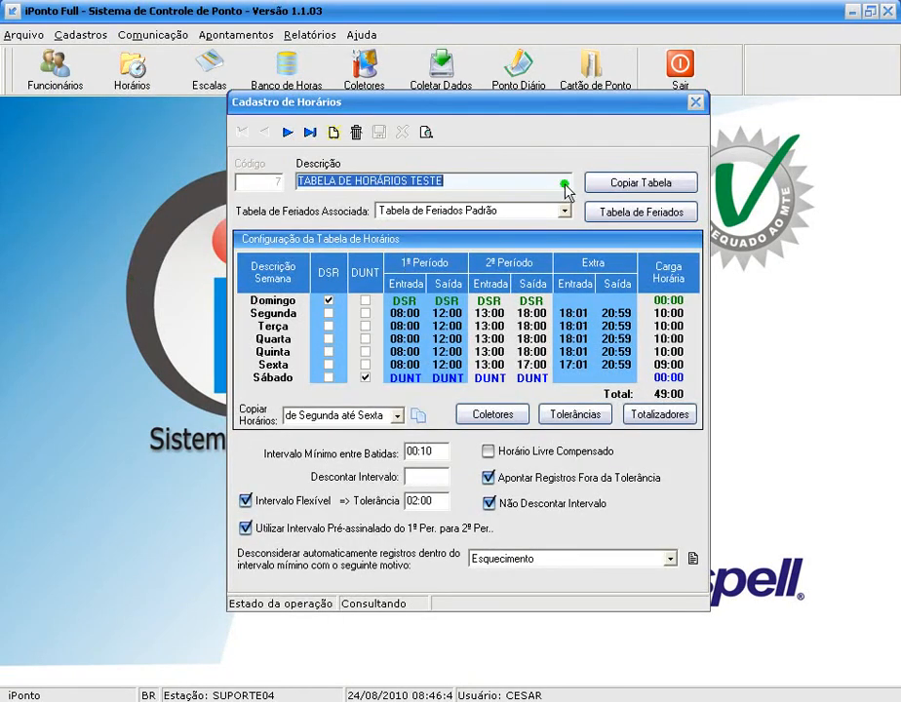
pyautogui.click(698, 104)
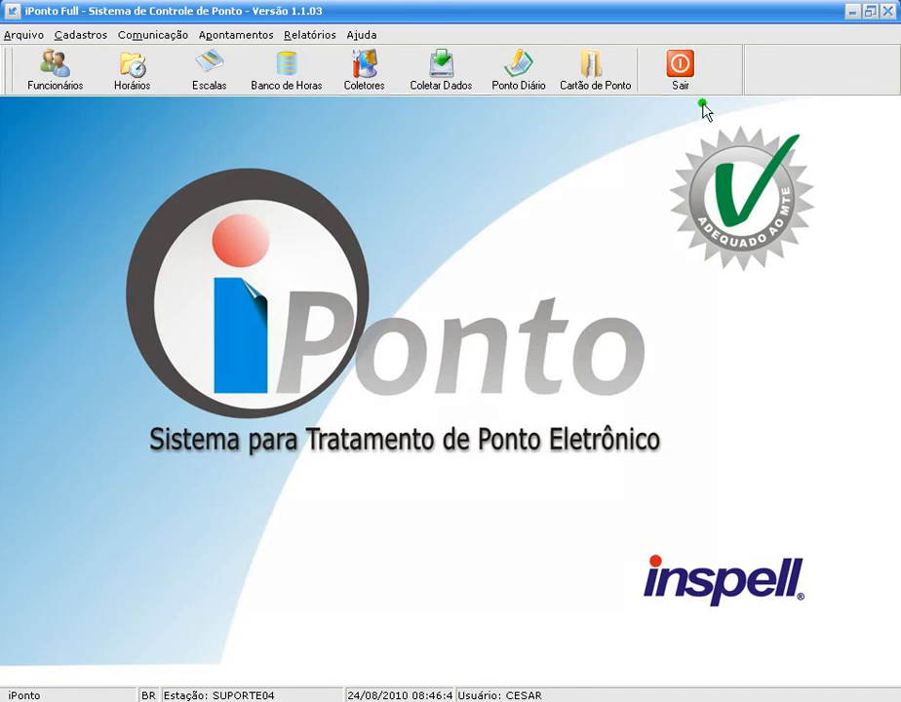
# - Create and save a new schedule table described as TABELA 100, associated with the holiday table Tabela de Feriados Padrão
pyautogui.click(153, 80)
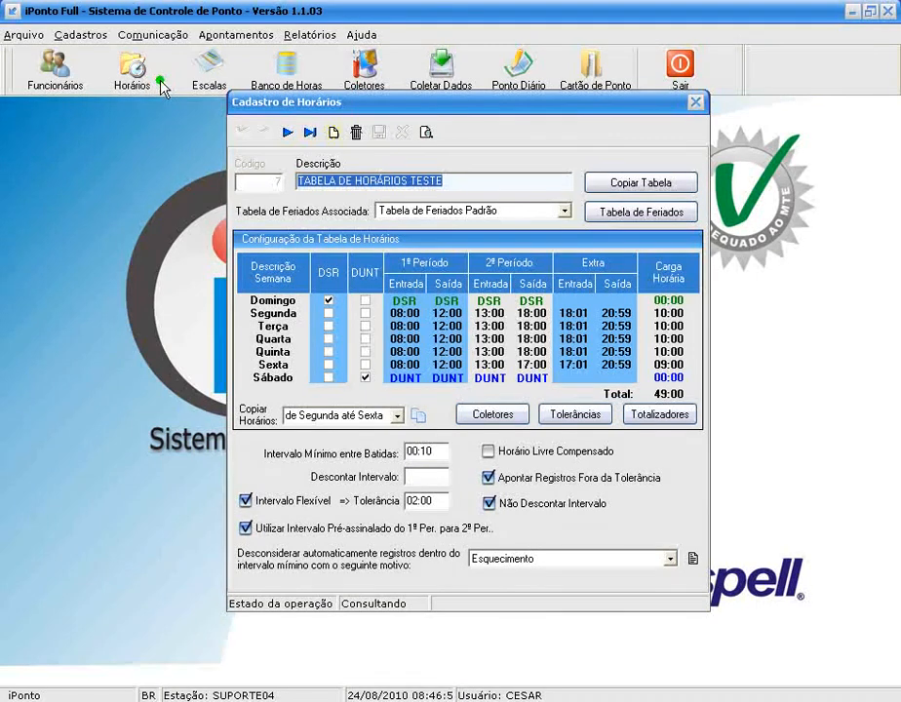
pyautogui.click(333, 134)
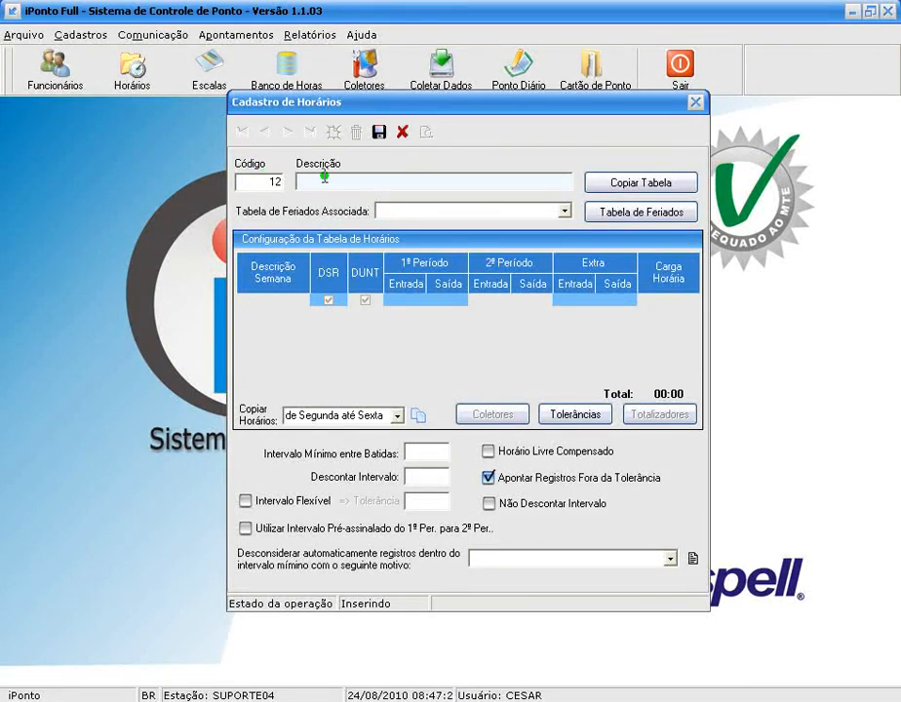
pyautogui.write('TABELA')
pyautogui.write('100')
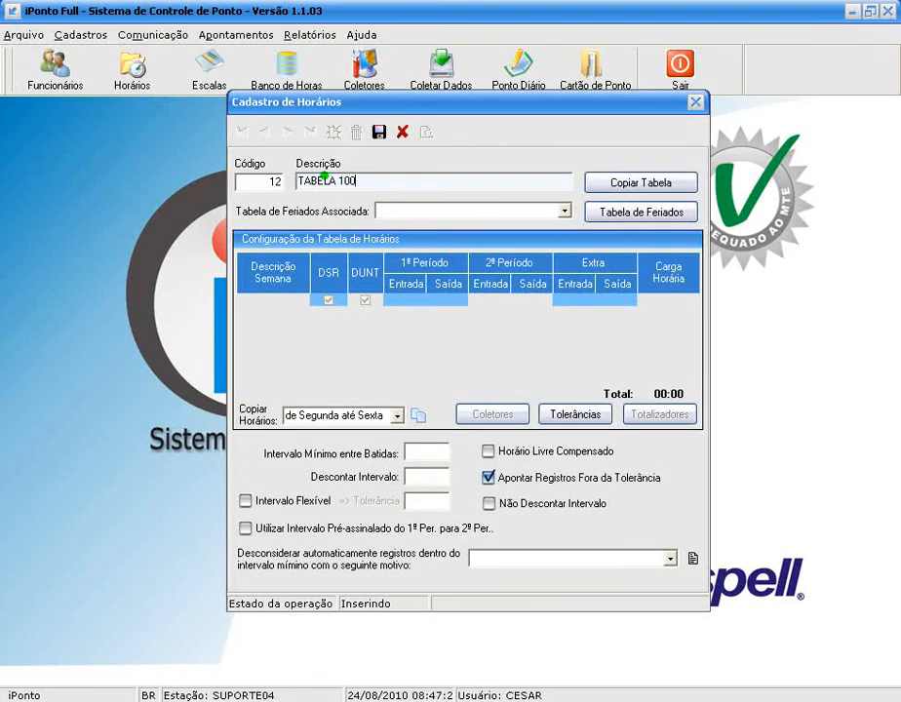
pyautogui.click(562, 211)
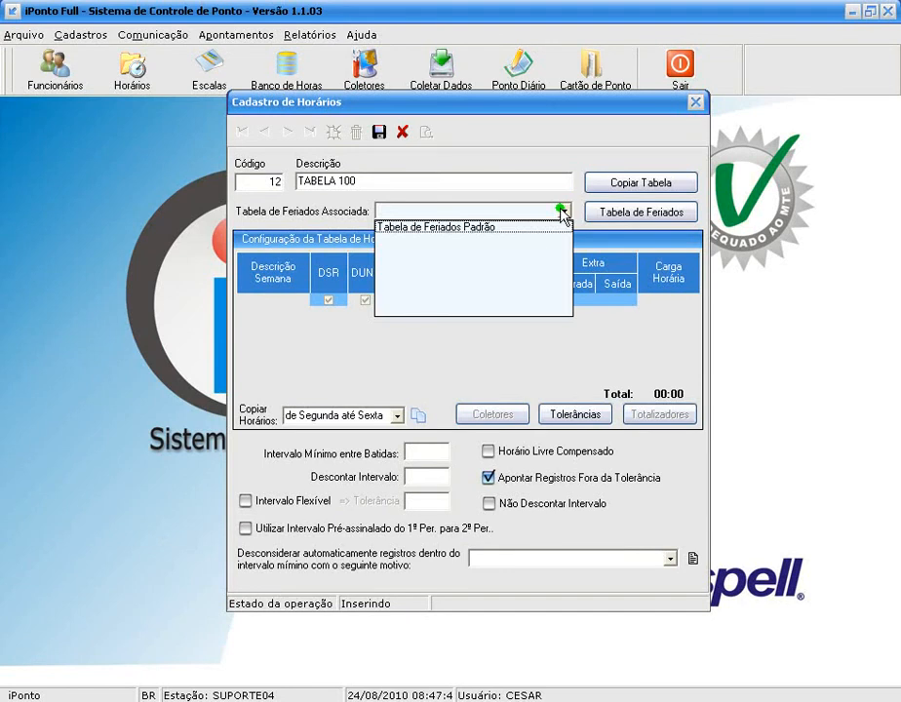
pyautogui.click(535, 228)
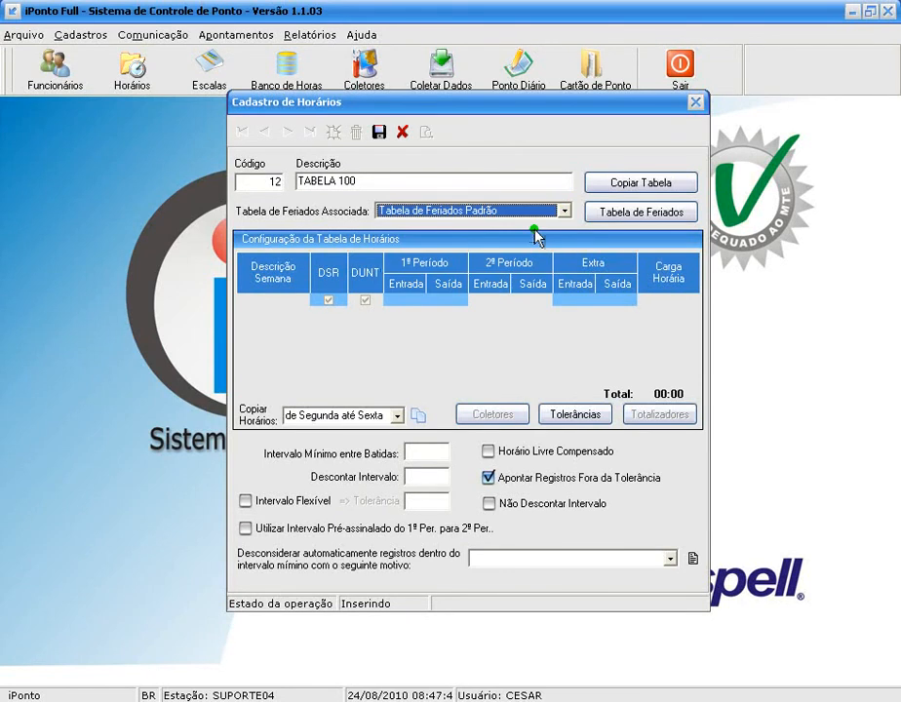
pyautogui.click(377, 133)
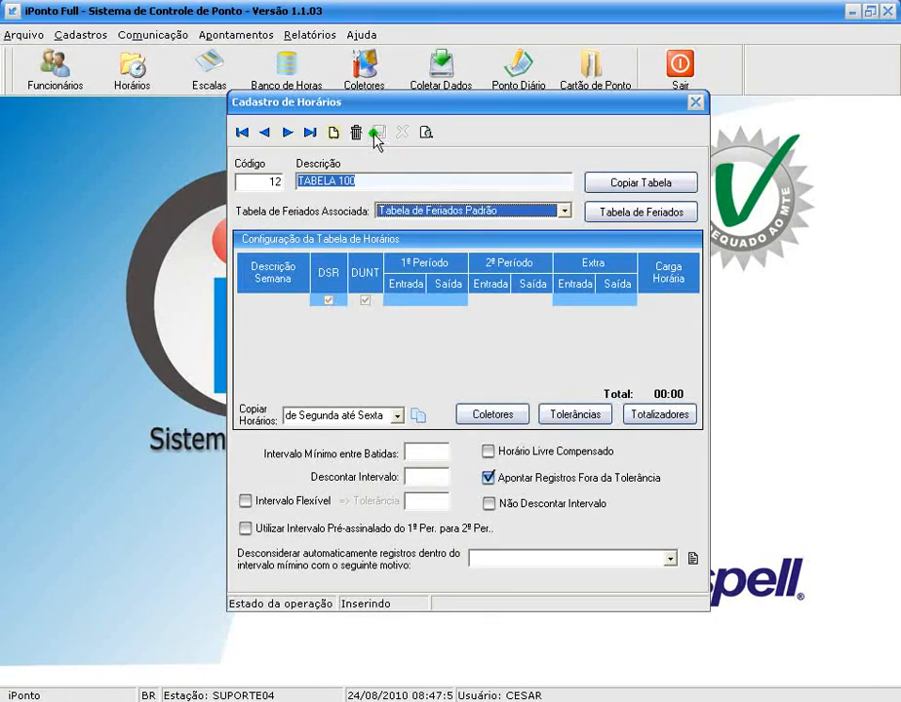
# - Mark Domingo as DSR and Sábado as DUNT in the TABELA 100 schedule
pyautogui.click(328, 301)
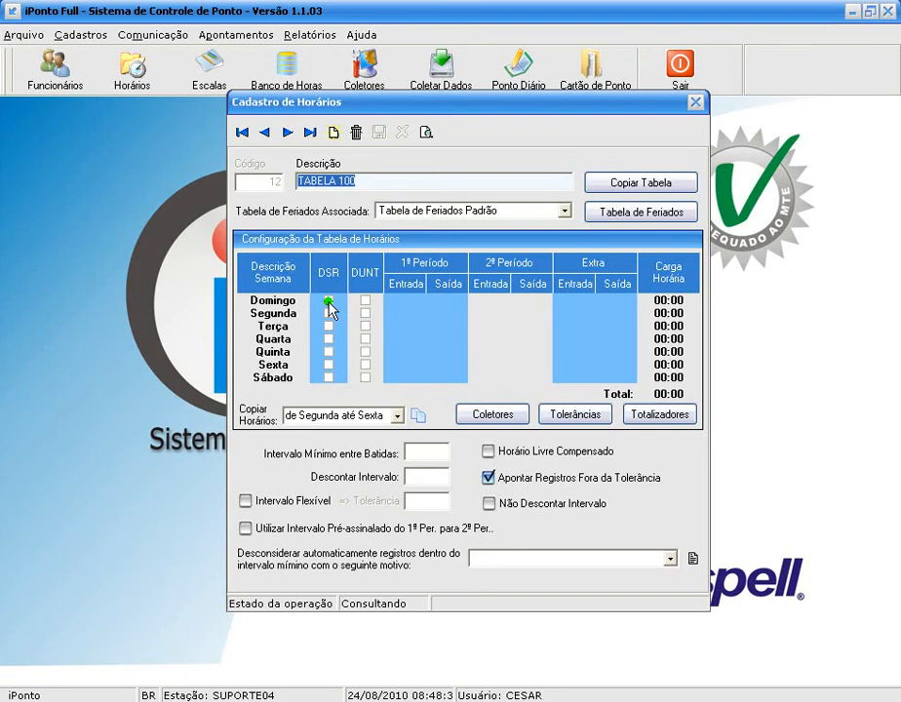
pyautogui.click(328, 302)
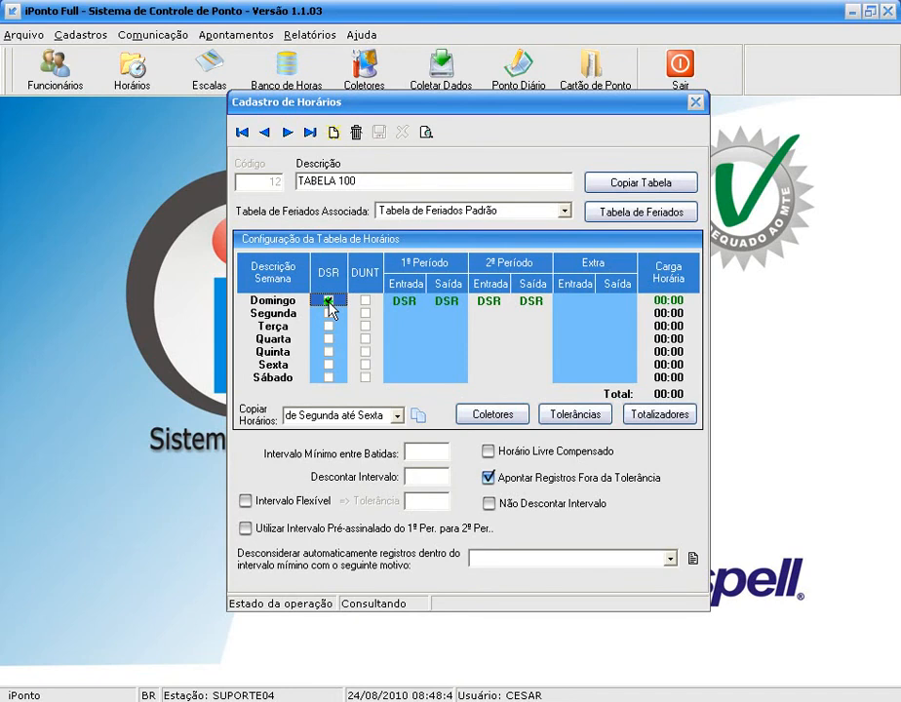
pyautogui.click(365, 378)
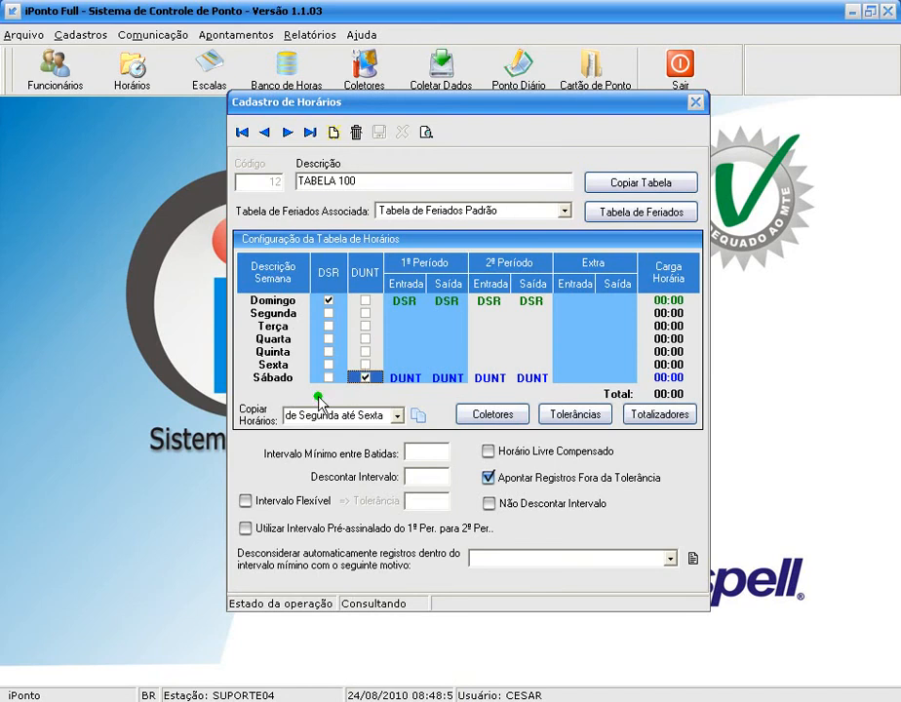
# - Set Segunda's first period to 08:00–12:00 and its second period to 13:00–18:00
pyautogui.click(396, 314)
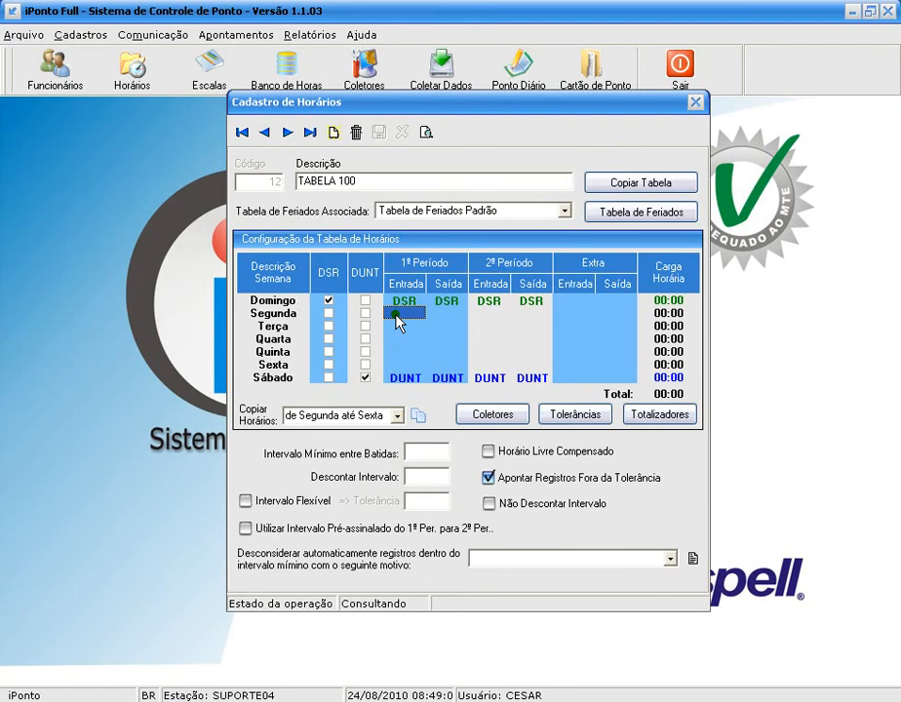
pyautogui.write('08:')
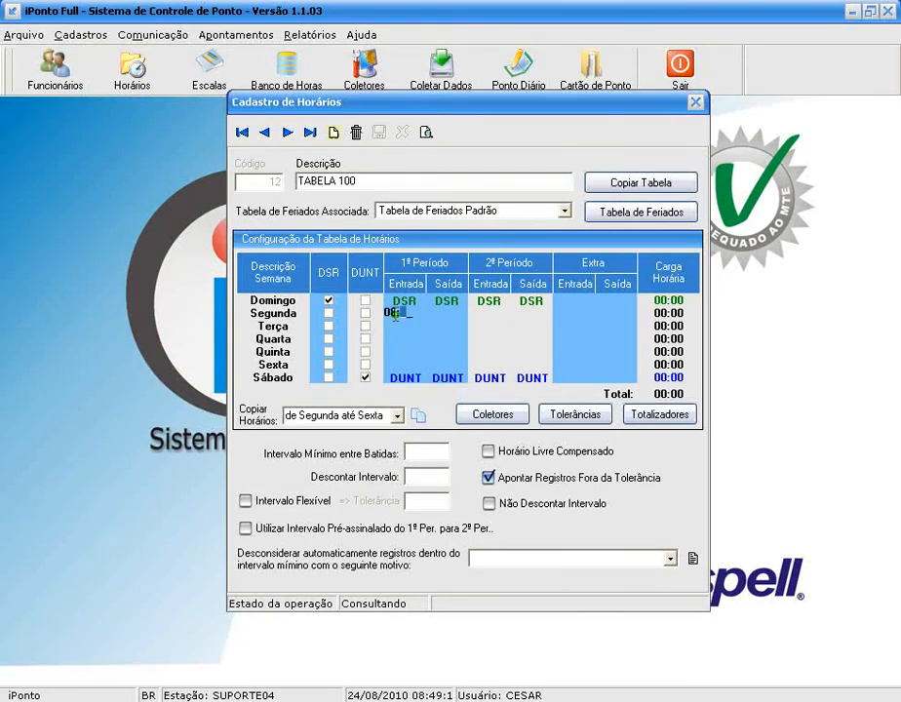
pyautogui.write('00')
pyautogui.click(443, 313)
pyautogui.write('12:00')
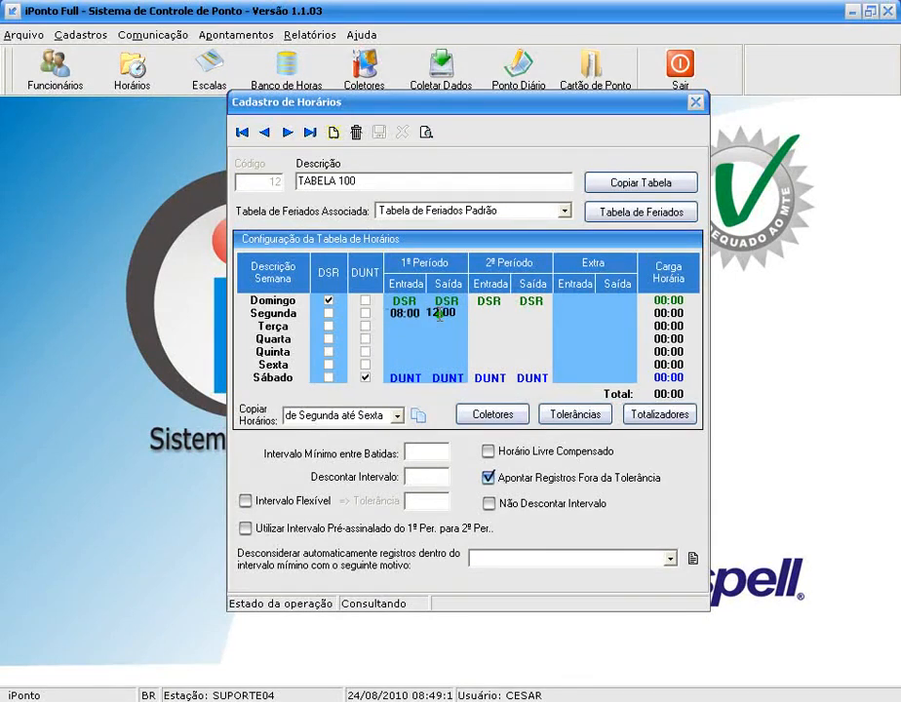
pyautogui.press('Tab')
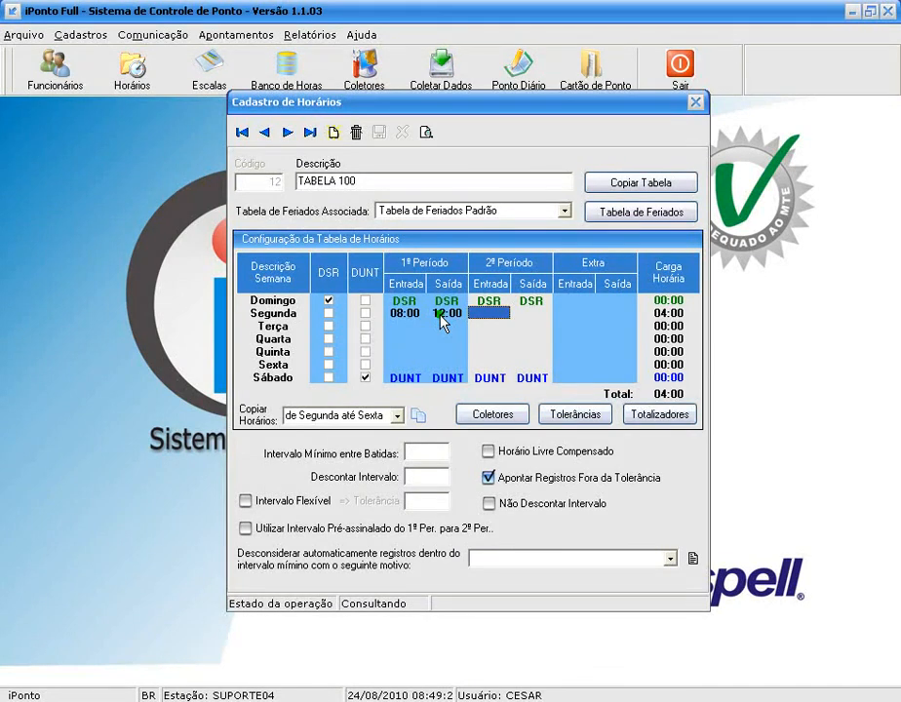
pyautogui.write('1300')
pyautogui.press('Tab')
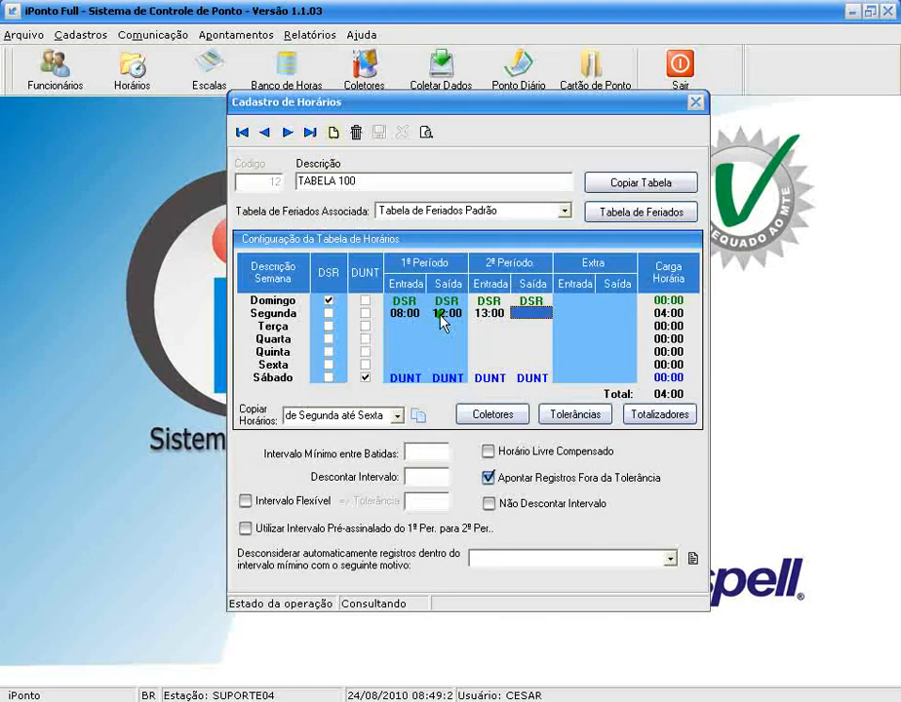
pyautogui.write('1800')
# - Set Segunda's Extra period with entry at 18:01 and exit at 20:59
pyautogui.click(573, 313)
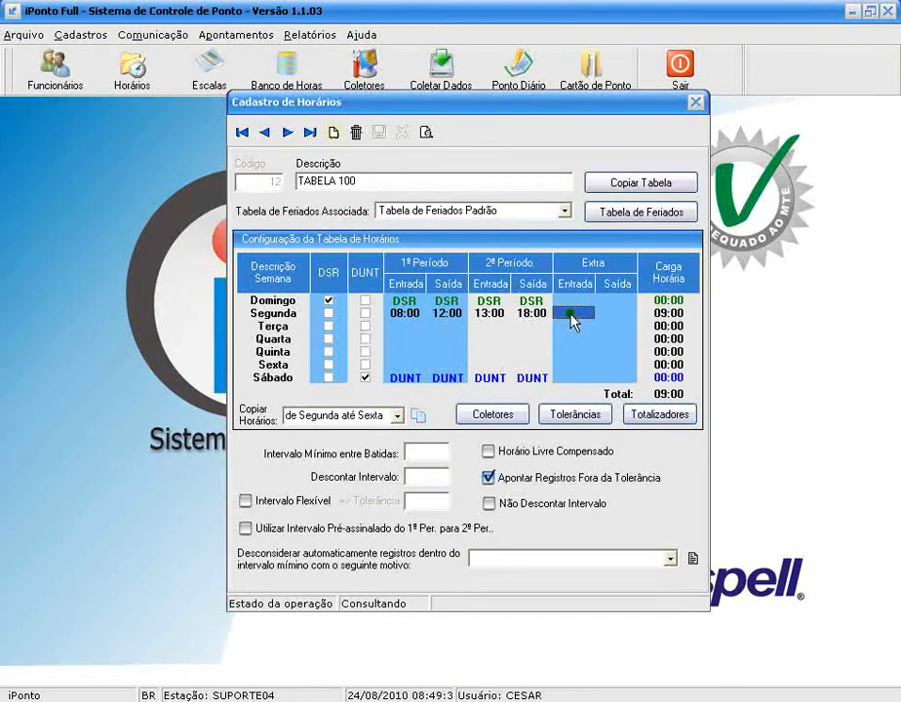
pyautogui.write('1801')
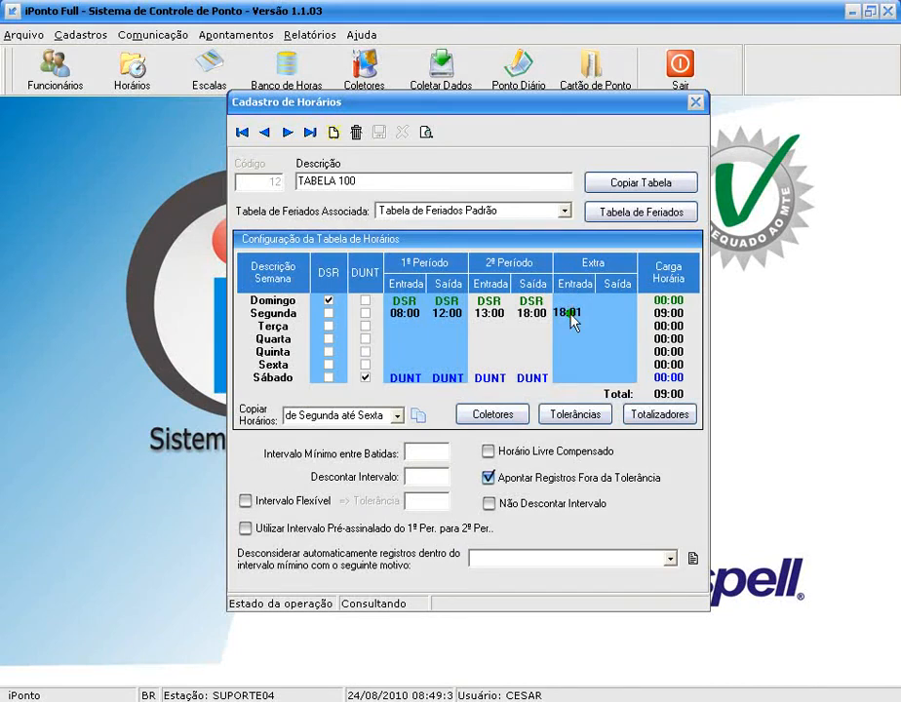
pyautogui.press('Tab')
pyautogui.write('2059')
pyautogui.press('Tab')
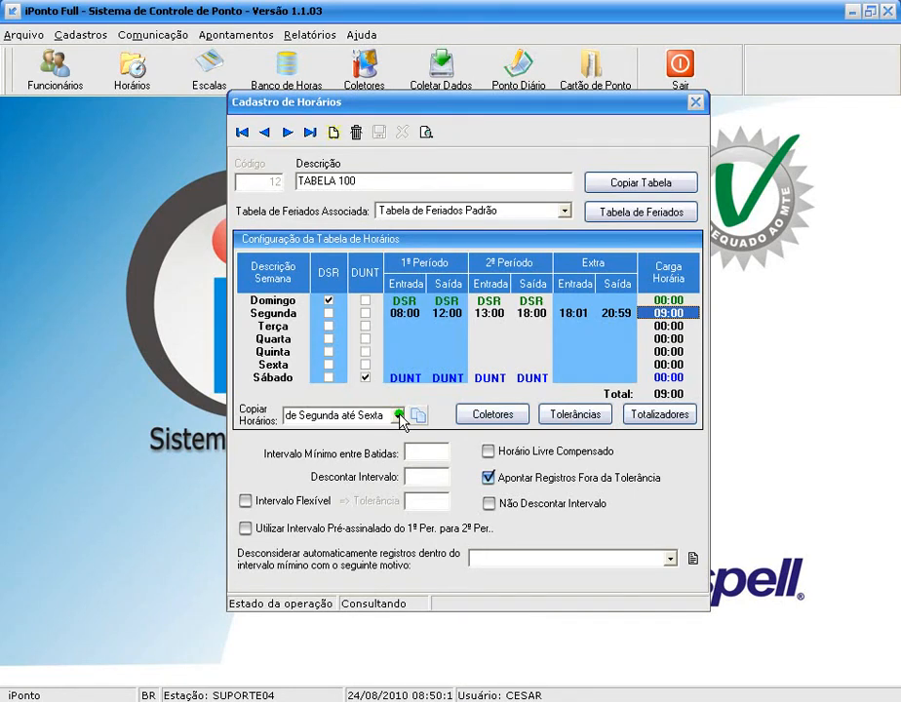
# - Copy the Segunda hours across the range de Segunda até Sexta, replacing the data of those days
pyautogui.click(399, 417)
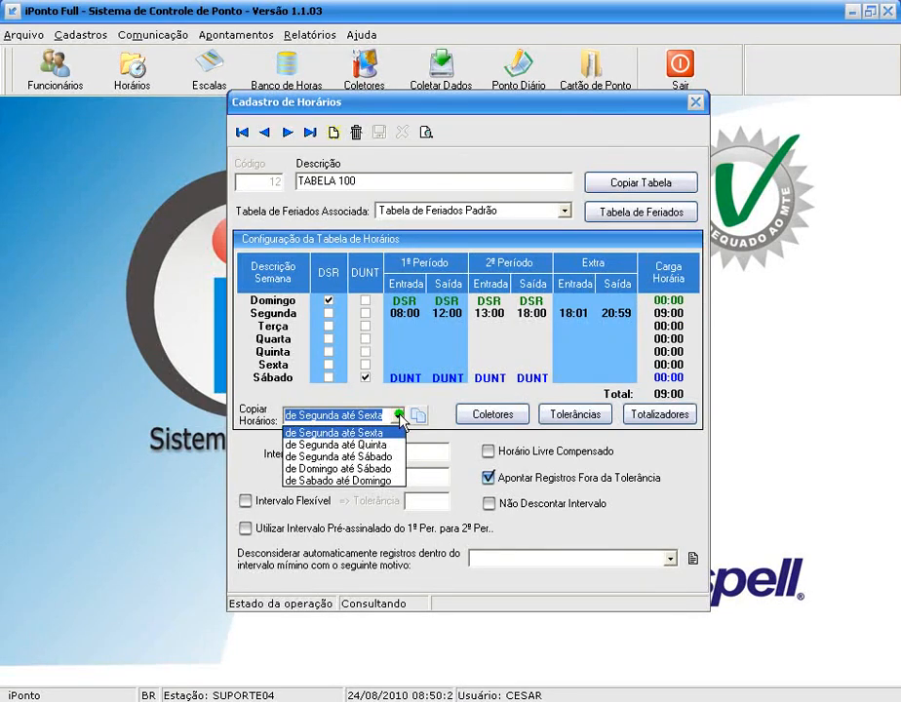
pyautogui.click(380, 431)
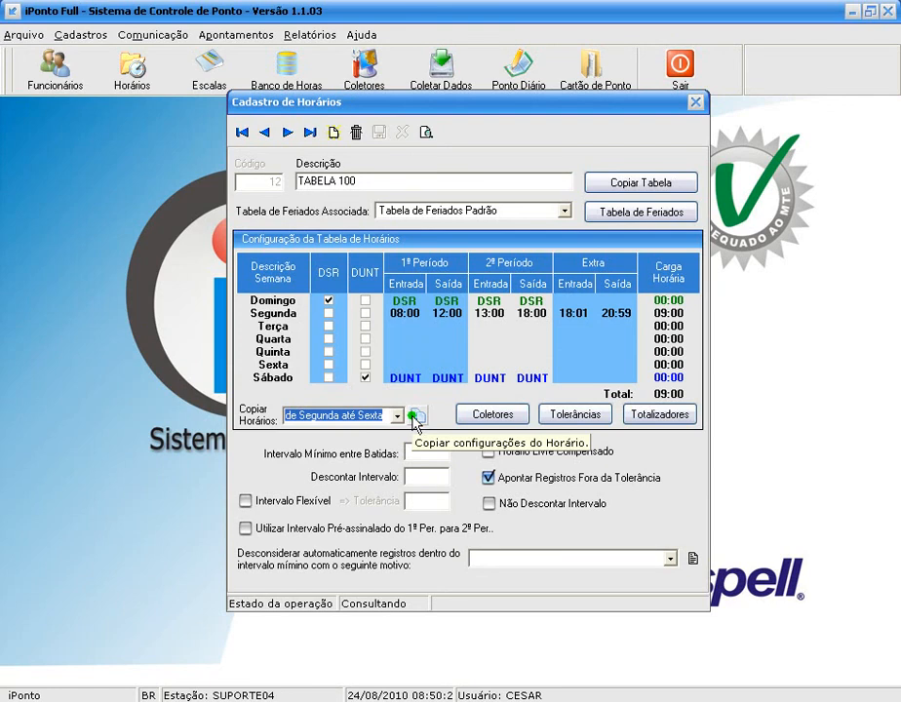
pyautogui.click(414, 417)
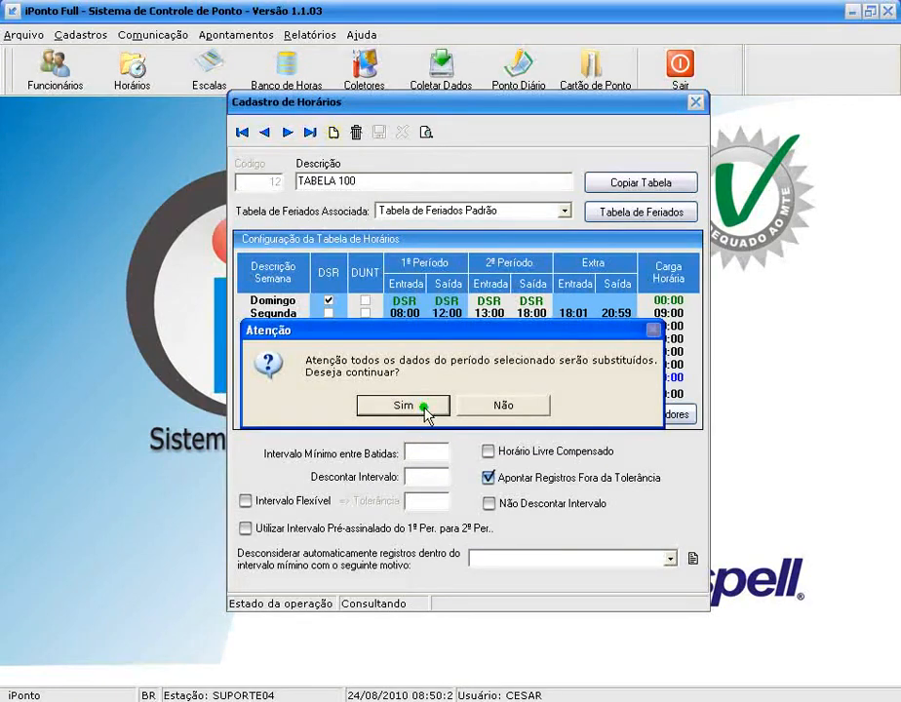
pyautogui.click(404, 405)
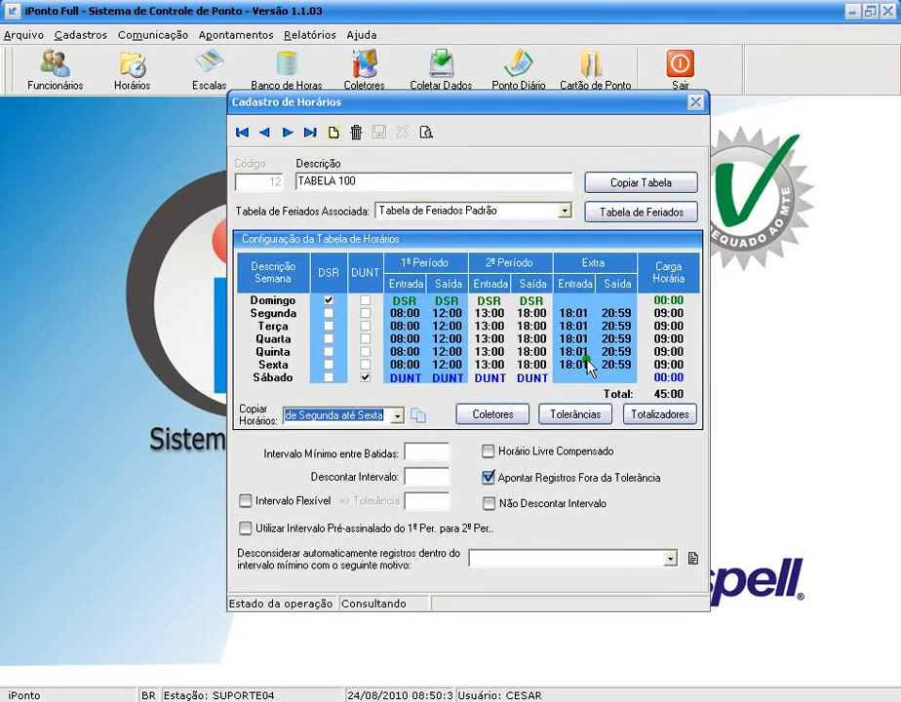
# - Set Sexta's second-period exit to 17:00 and its Extra entry to 17:01
pyautogui.click(543, 366)
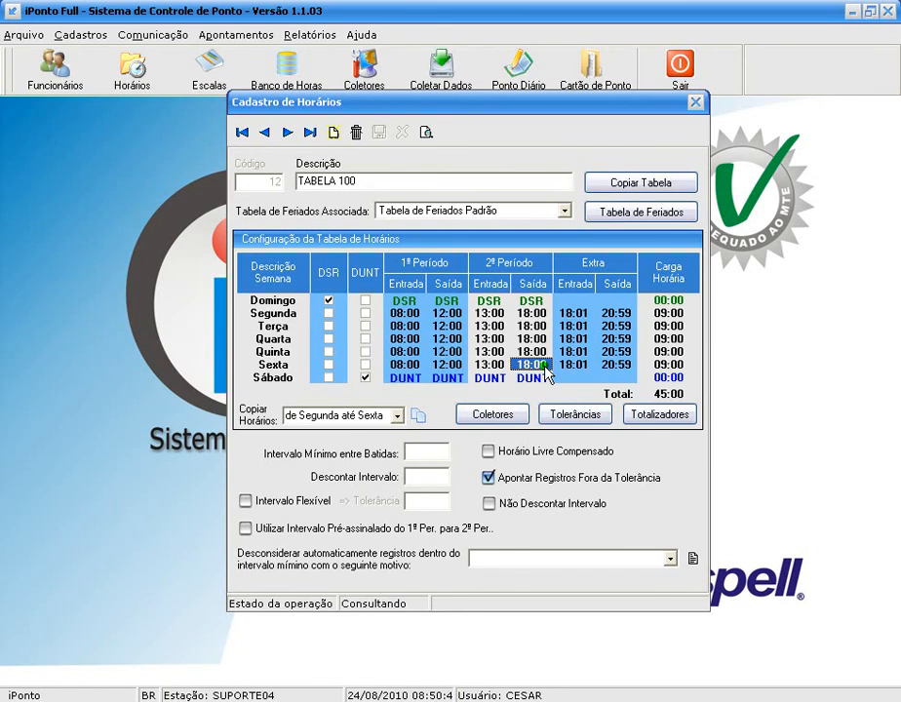
pyautogui.write('17')
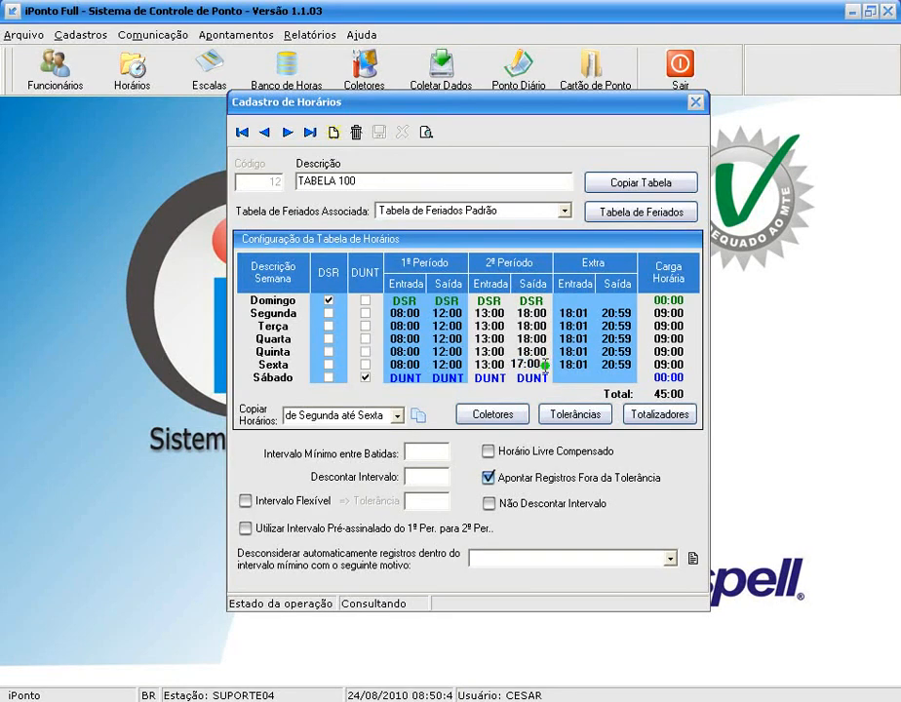
pyautogui.click(573, 365)
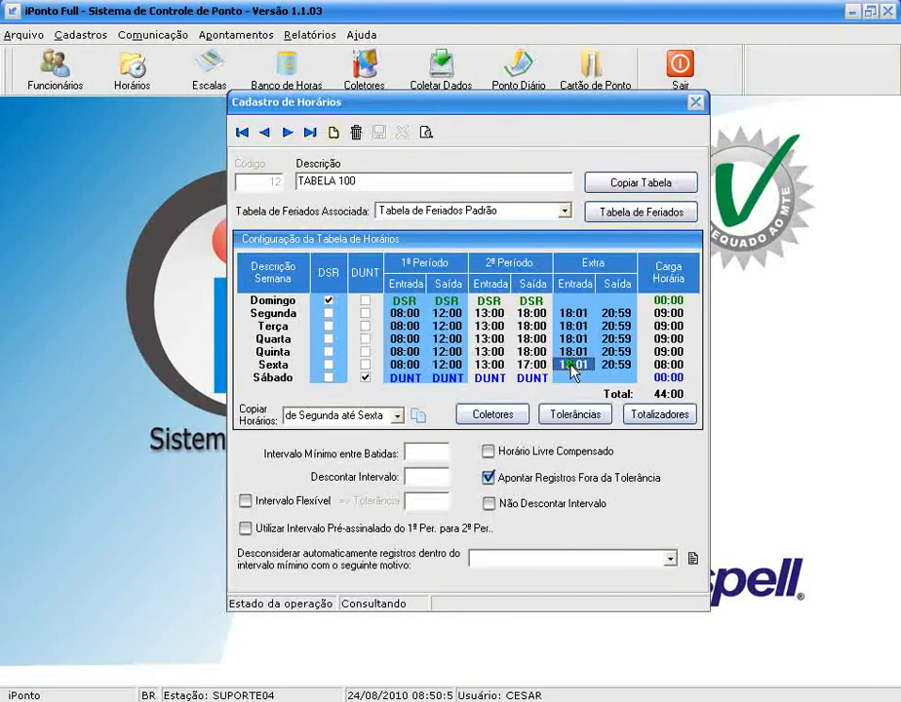
pyautogui.write('17')
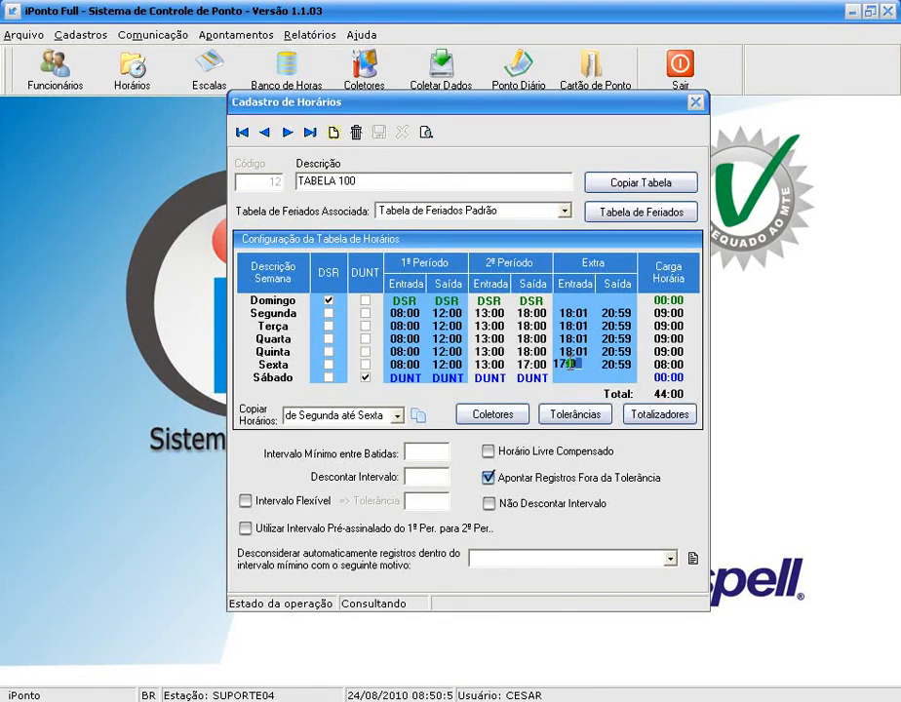
pyautogui.press('Tab')
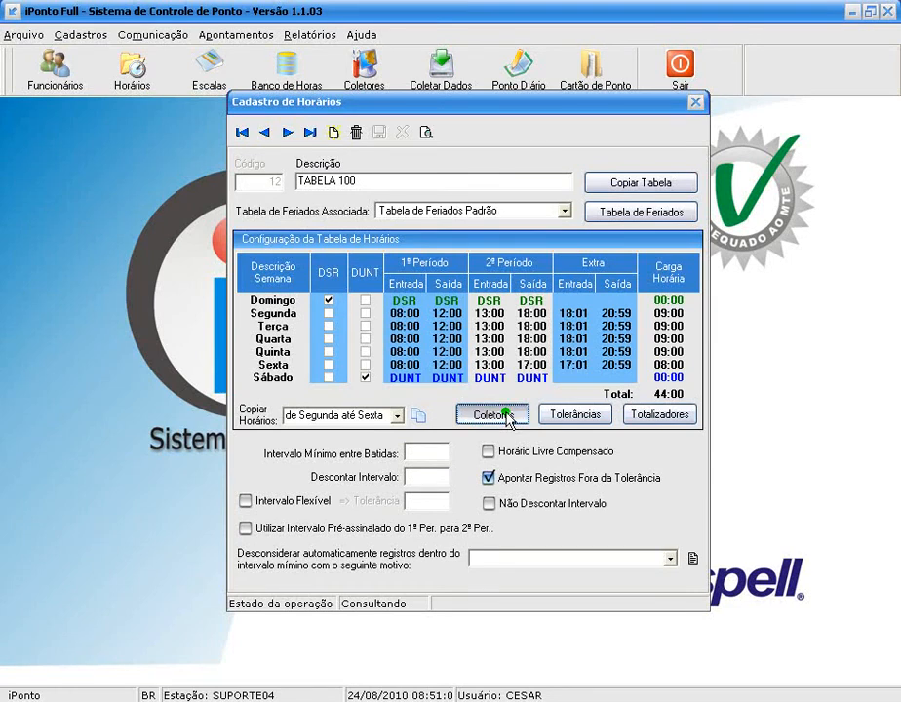
# - Review the schedule table's collector settings and its tolerances for the normal and extra shifts
pyautogui.click(492, 414)
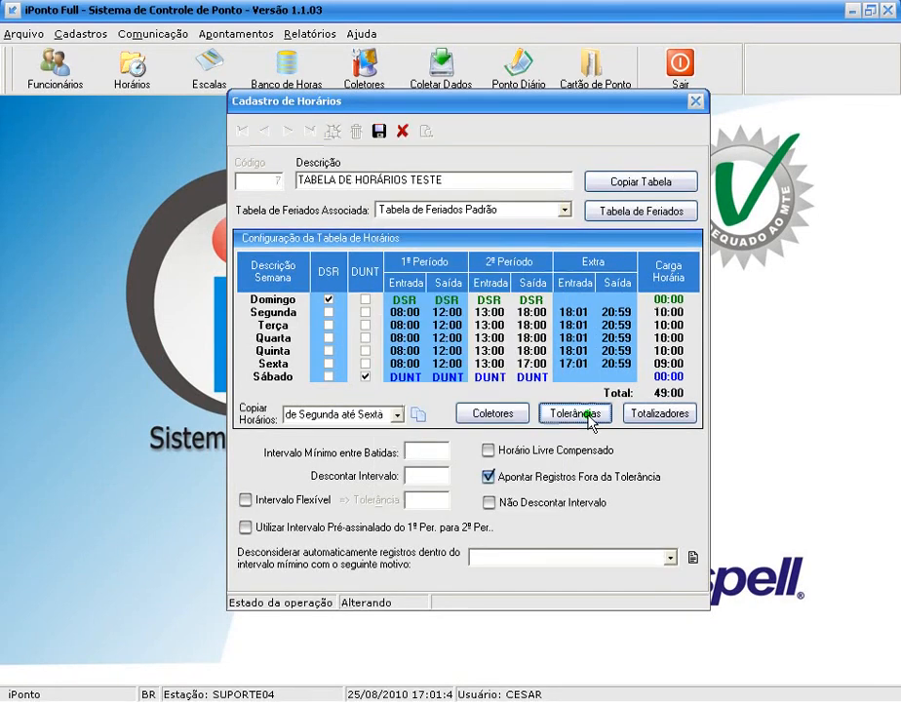
pyautogui.click(588, 415)
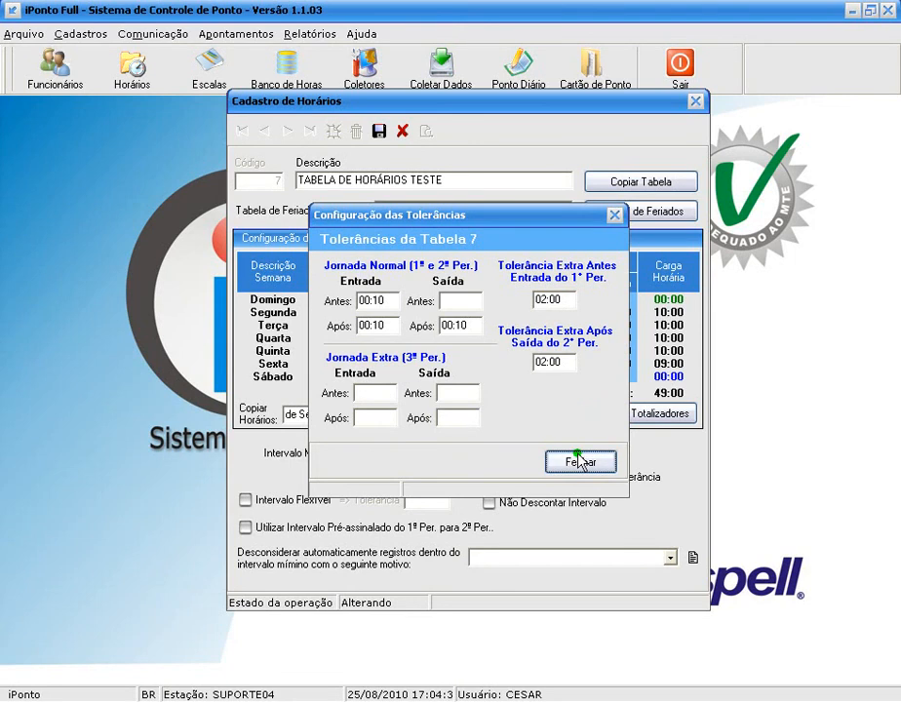
pyautogui.click(580, 461)
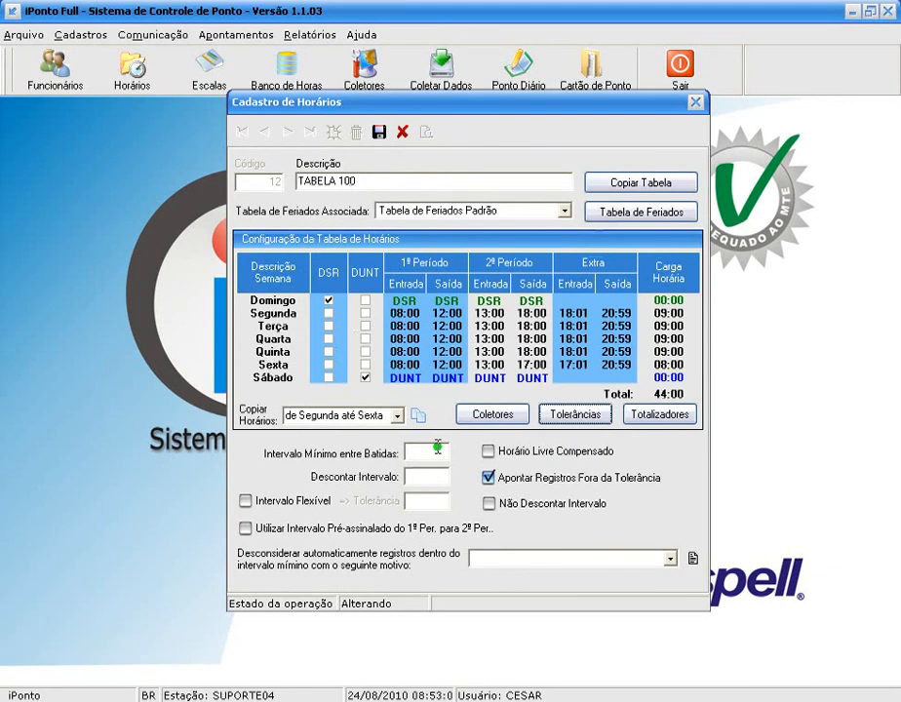
# - Set the minimum interval between punches to 00:10, and switch Horário Livre Compensado on and back off
pyautogui.click(436, 450)
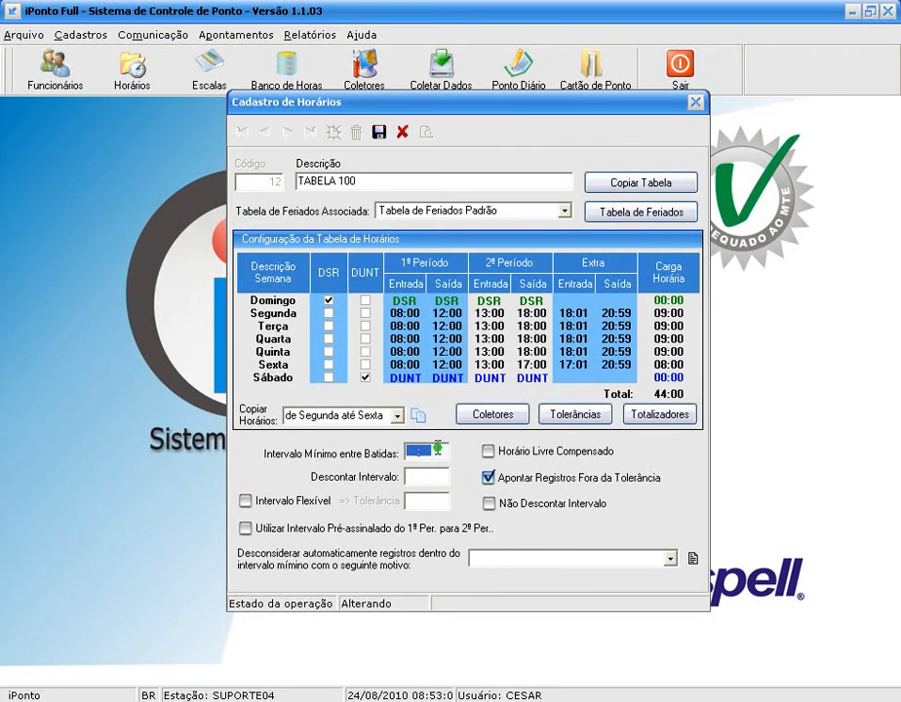
pyautogui.write('00:10')
pyautogui.click(487, 451)
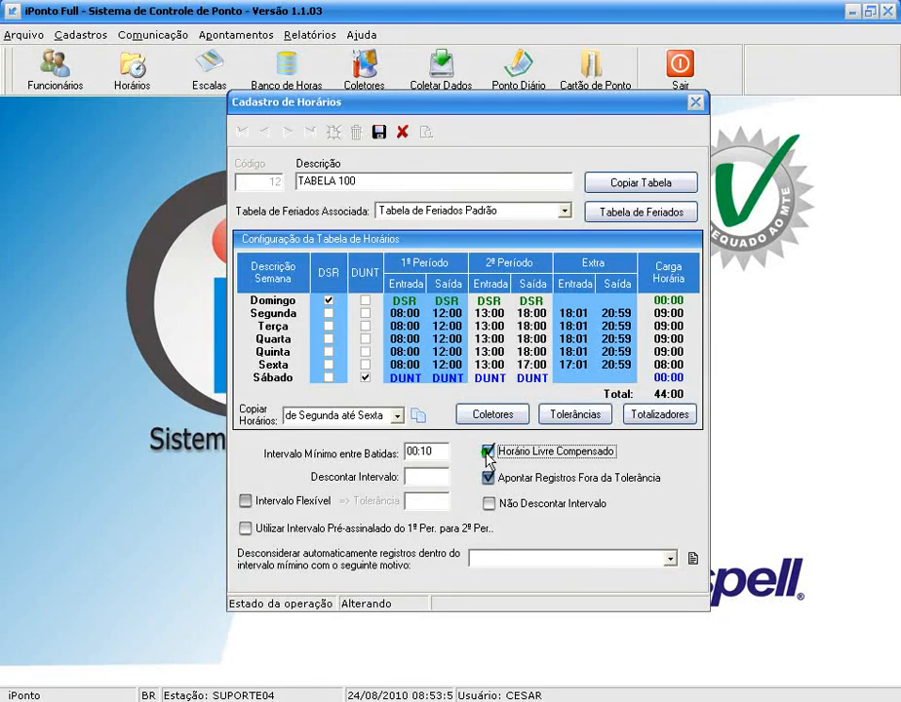
pyautogui.click(487, 452)
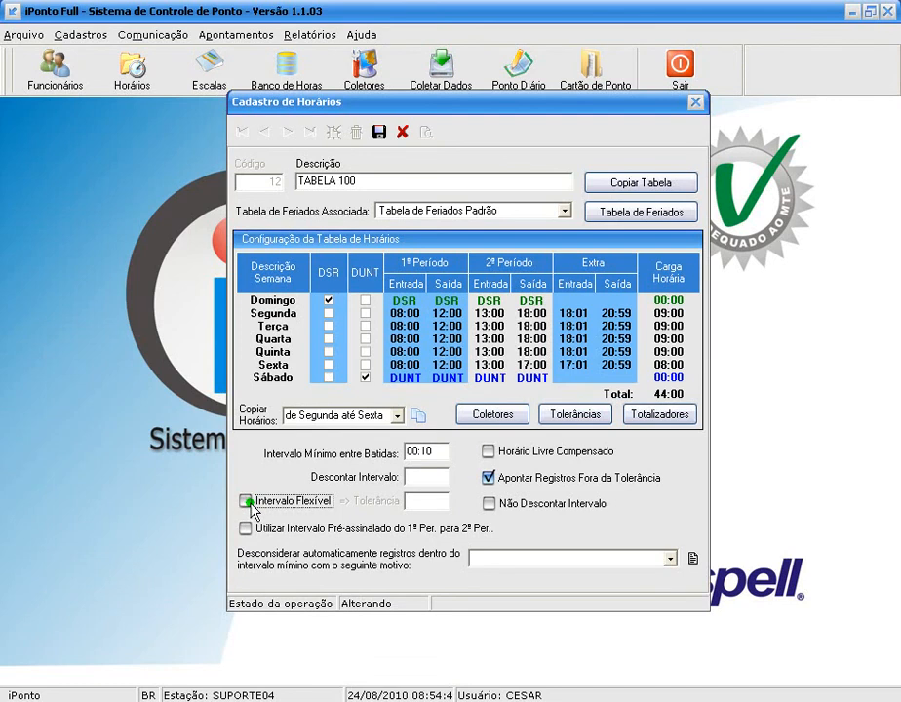
# - Enable Intervalo Flexível with a tolerance of 02:00, and turn on the pre-assigned interval from the 1st to the 2nd period
pyautogui.click(247, 501)
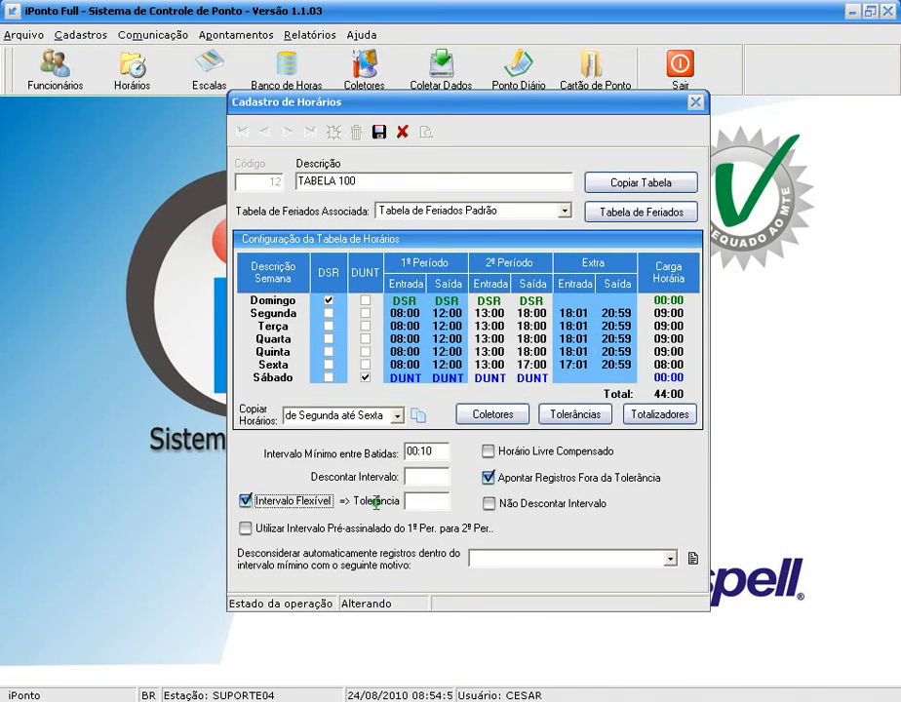
pyautogui.click(409, 501)
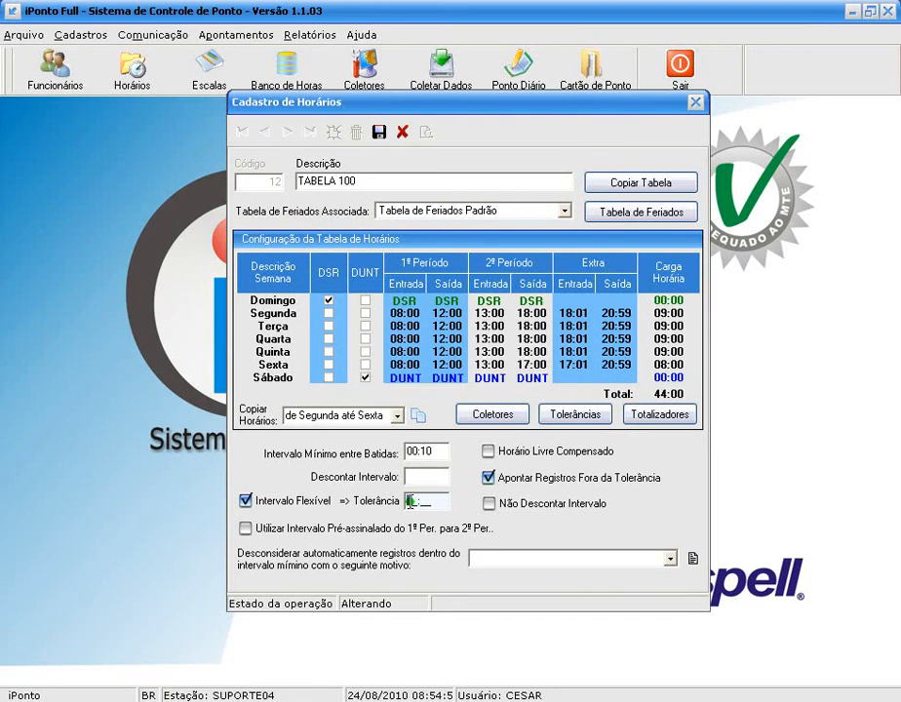
pyautogui.write('0200')
pyautogui.click(247, 529)
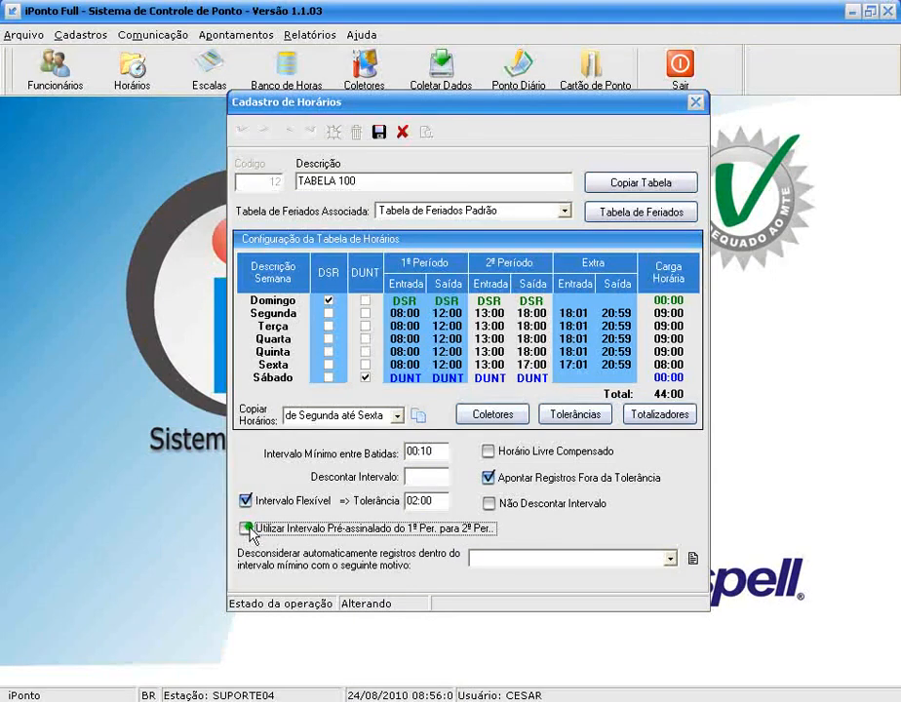
pyautogui.click(248, 530)
# - Choose Registrado em Duplicidade as the reason for automatically disregarding records within the minimum interval, and save the schedule table
pyautogui.click(672, 558)
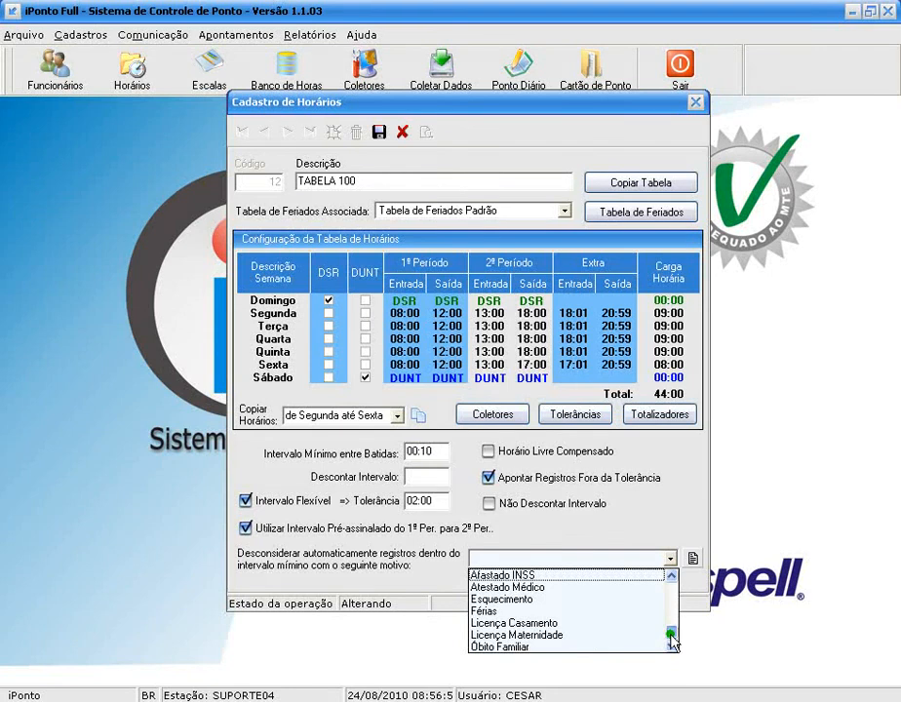
pyautogui.scroll(-1, 672, 629)
pyautogui.click(582, 645)
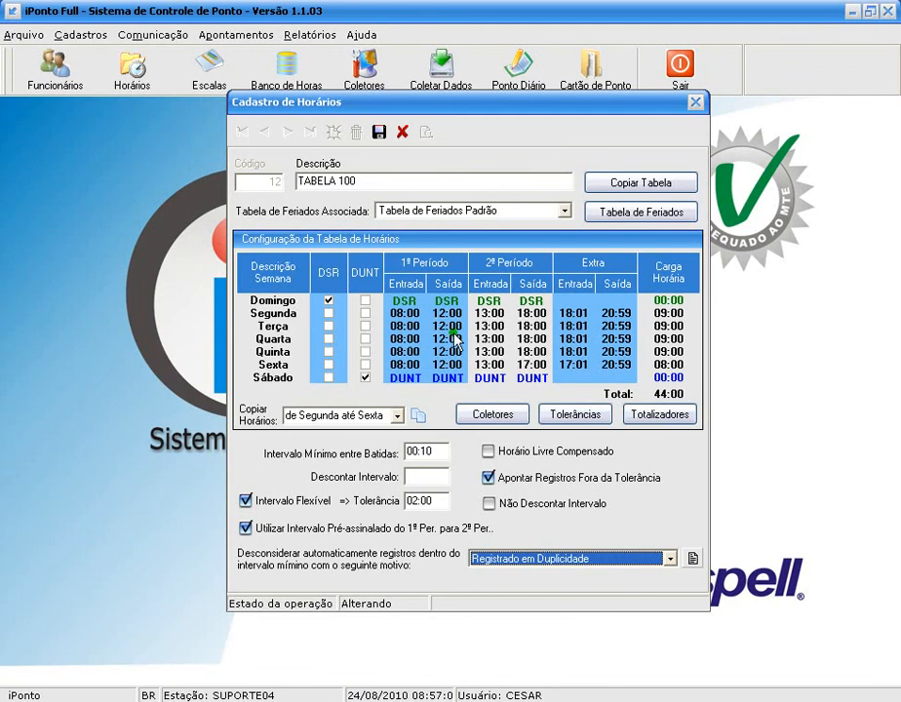
pyautogui.click(379, 131)
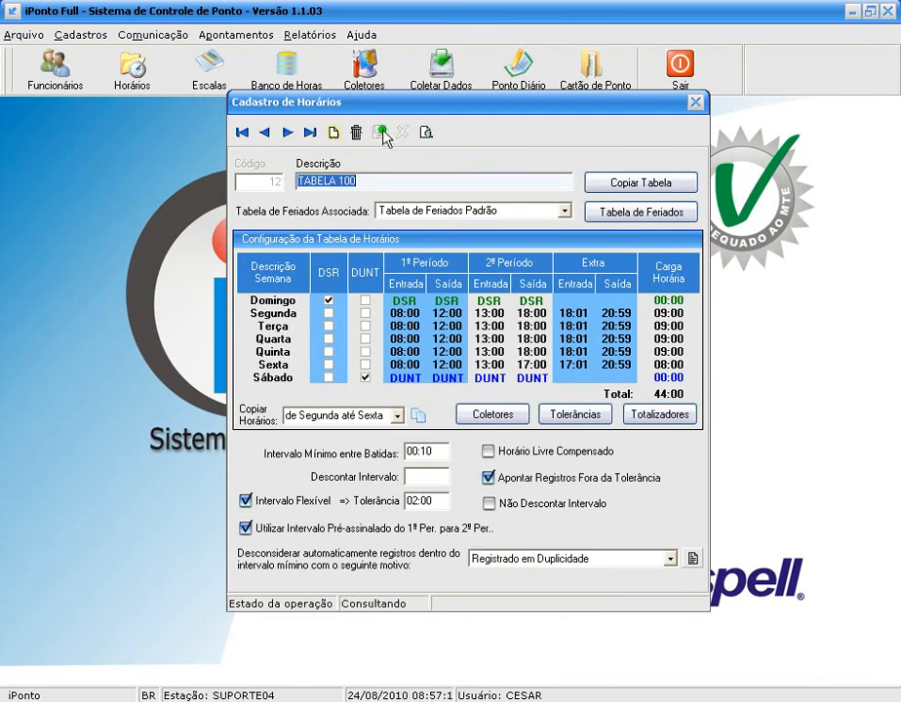